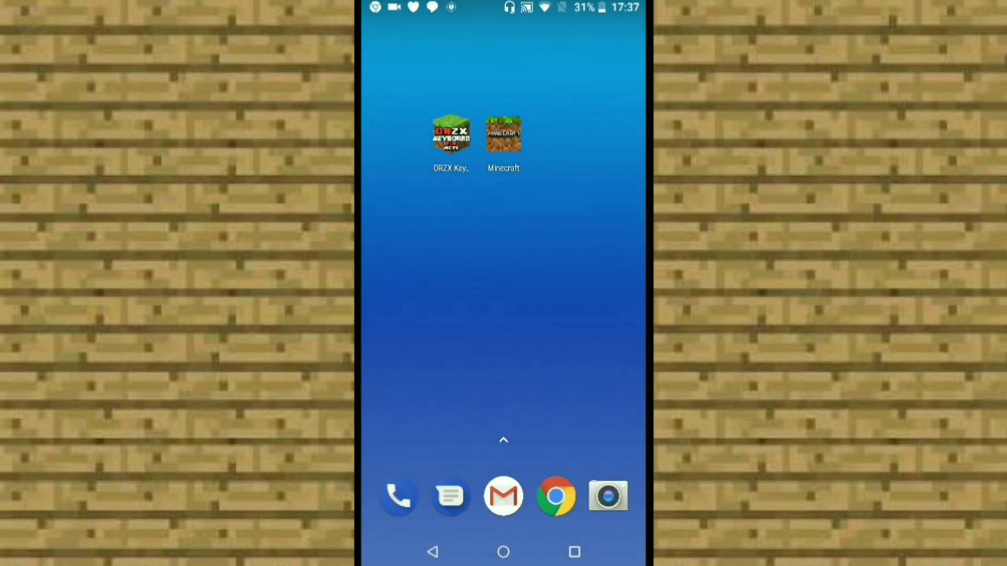
Launch ORZX Keyboard from the home screen to reach its three-step setup screen
left_click(451, 135)
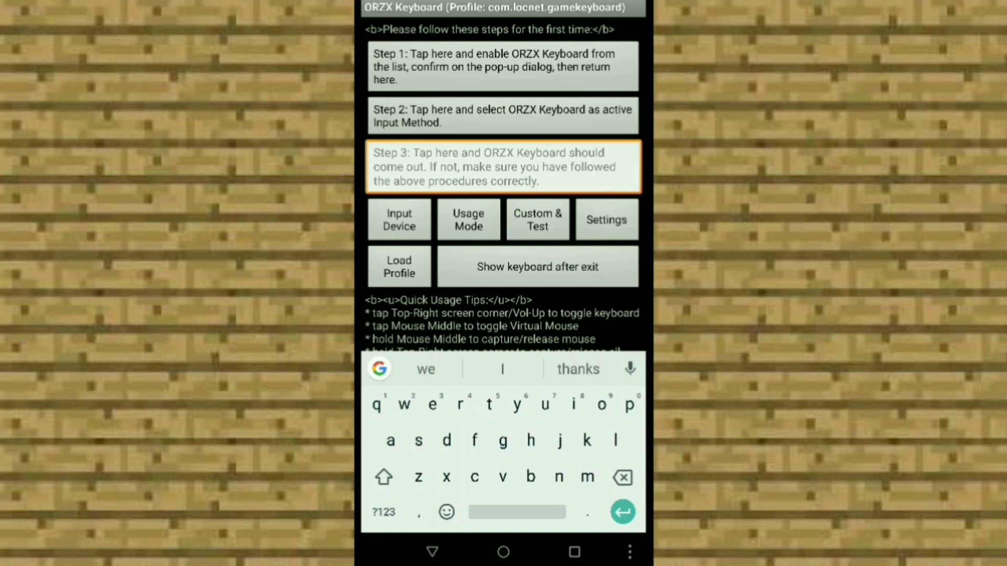
Switch ORZX Keyboard on under Manage keyboards, accept both warnings, and return to the app
left_click(504, 66)
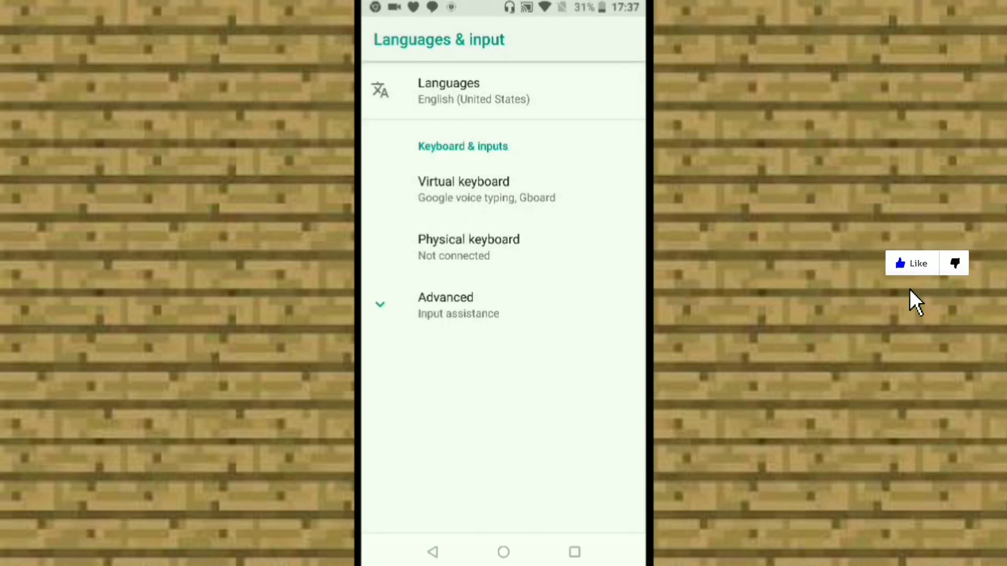
left_click(463, 190)
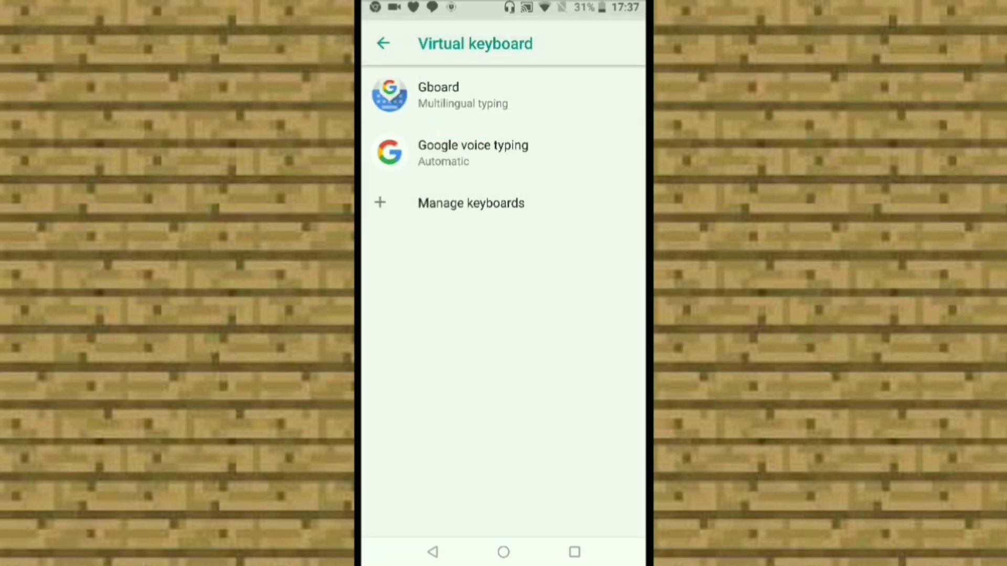
left_click(543, 203)
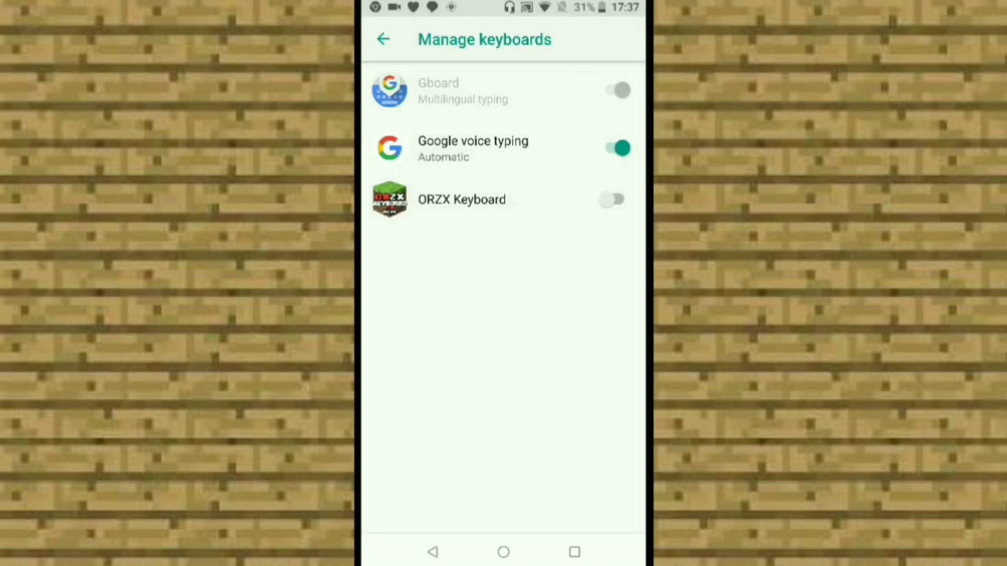
left_click(613, 199)
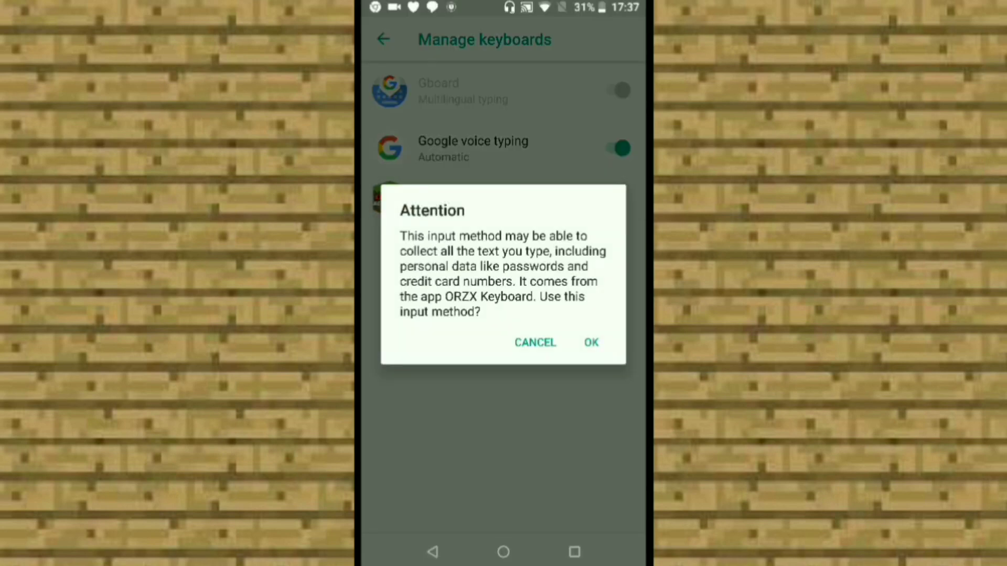
left_click(591, 342)
left_click(591, 298)
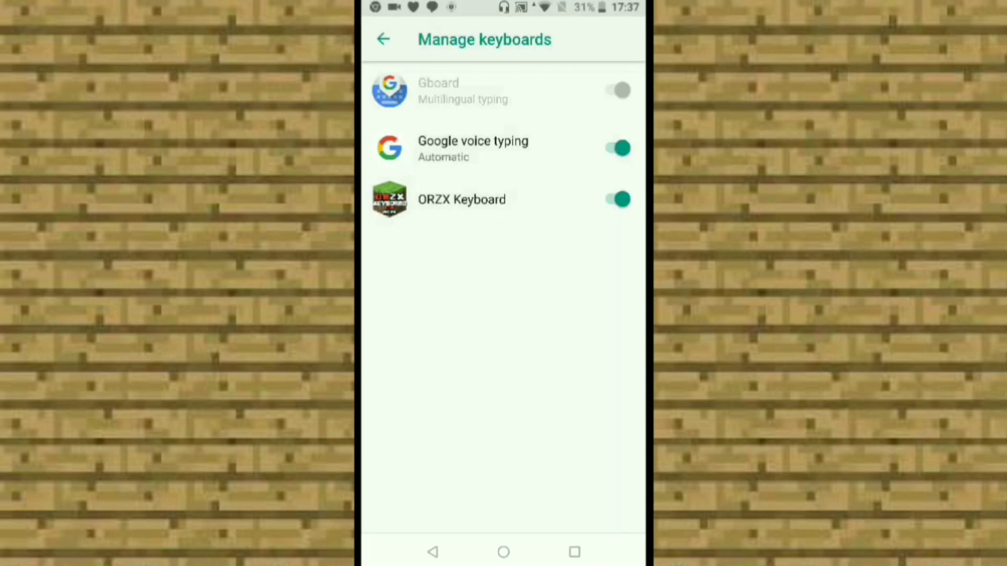
left_click(383, 39)
left_click(383, 40)
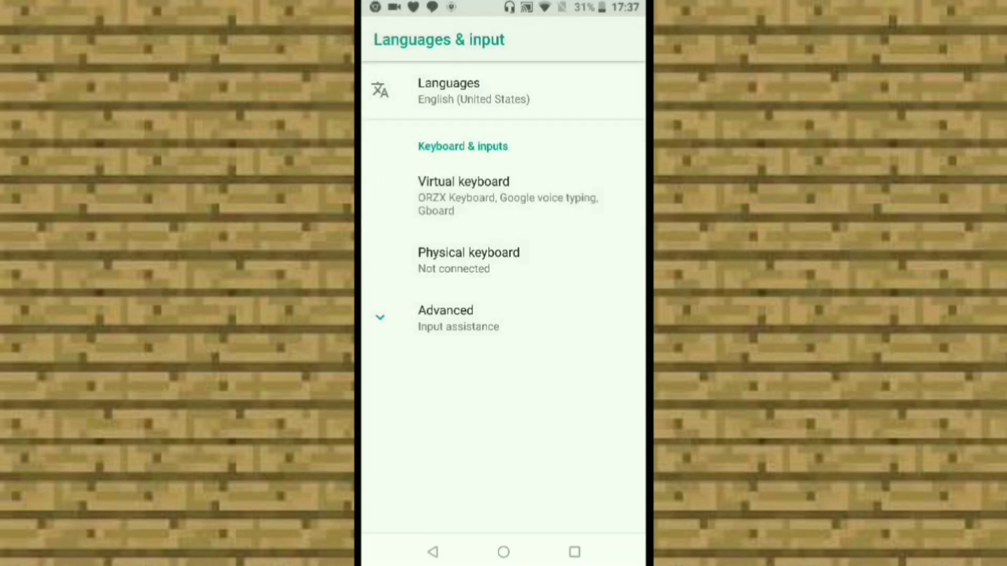
left_click(433, 553)
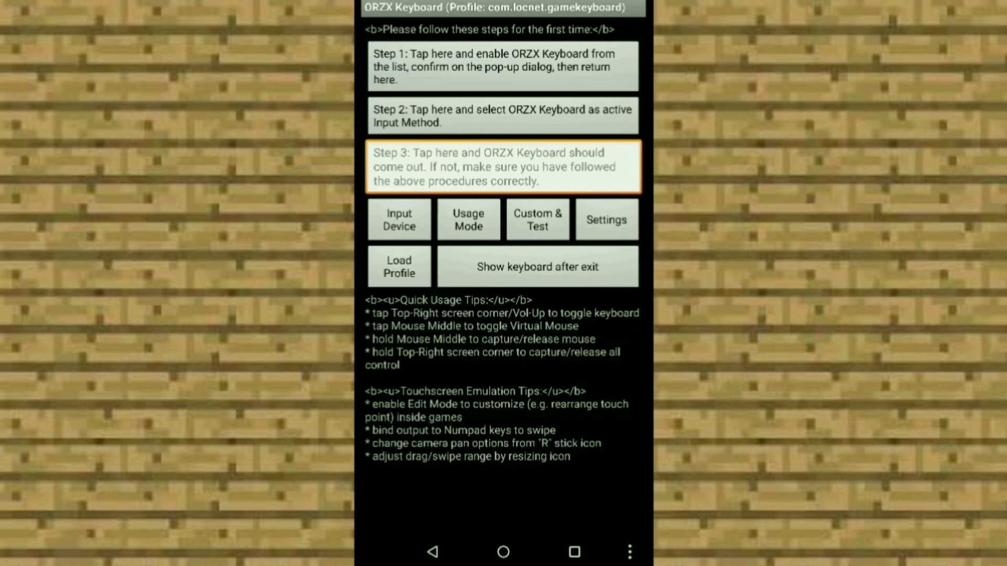
Dismiss the Step 2 chooser, then uncheck Show Warning and check Swipe Left/Right Action and Touchscreen Mode
left_click(504, 116)
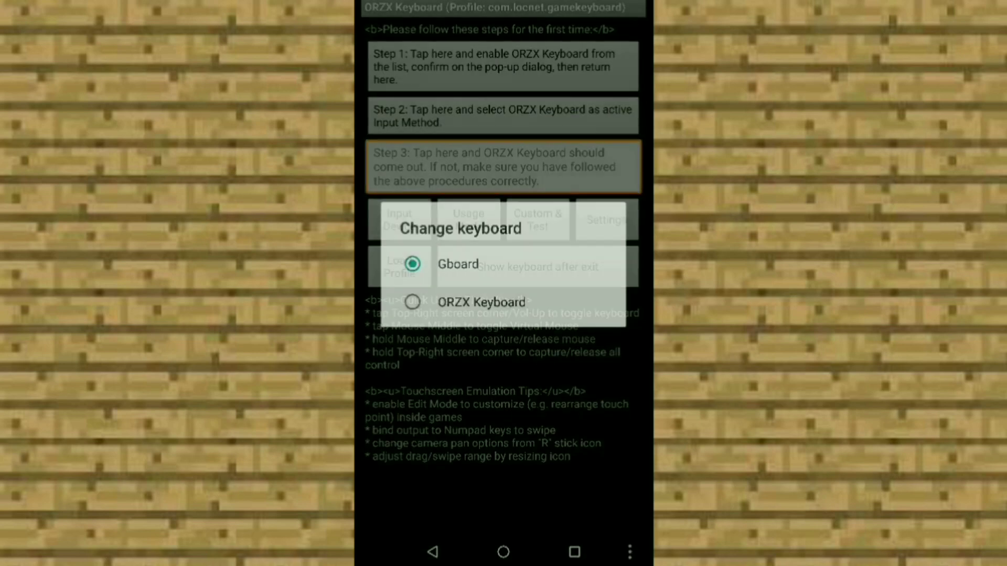
key("Escape")
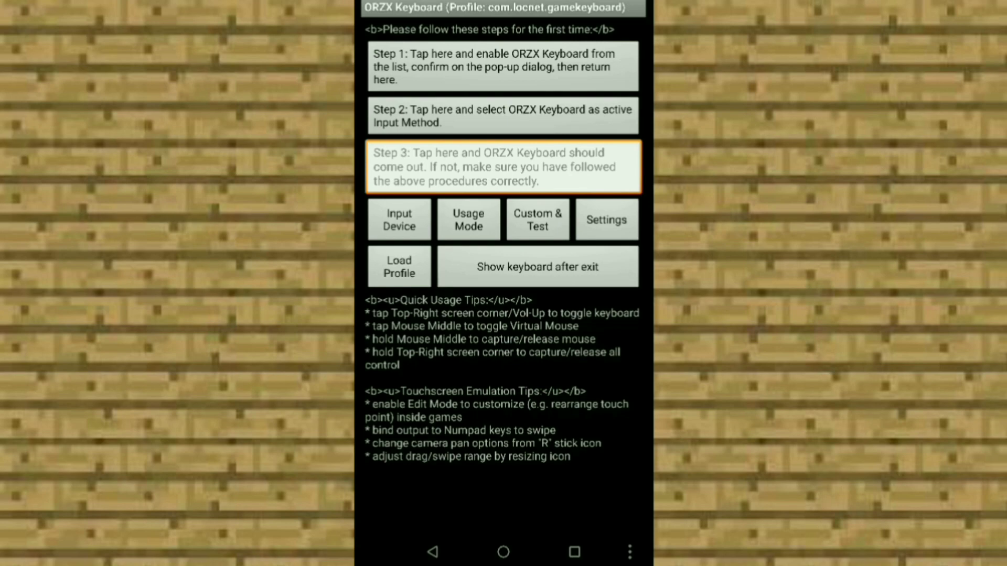
left_click(607, 220)
scroll(503, 315, "down", 3)
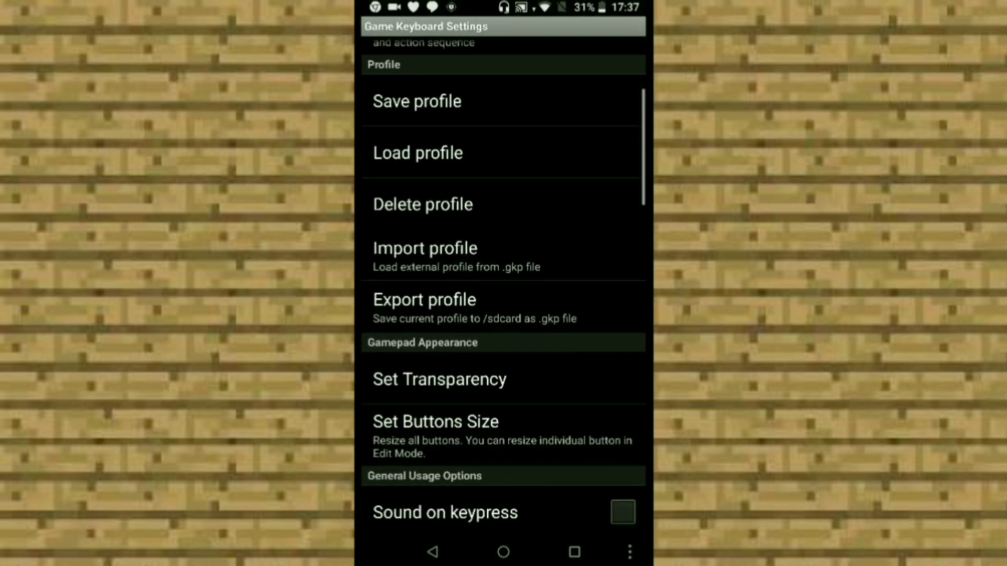
scroll(504, 315, "down", 2)
scroll(504, 284, "down", 1)
scroll(504, 284, "down", 3)
scroll(504, 284, "down", 4)
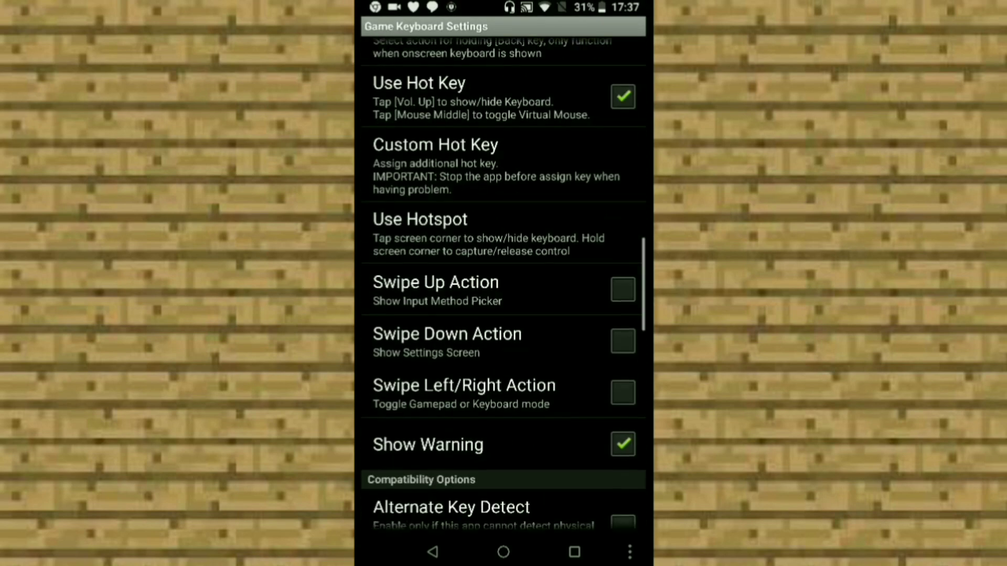
scroll(504, 284, "down", 2)
scroll(504, 283, "down", 3)
scroll(504, 283, "up", 3)
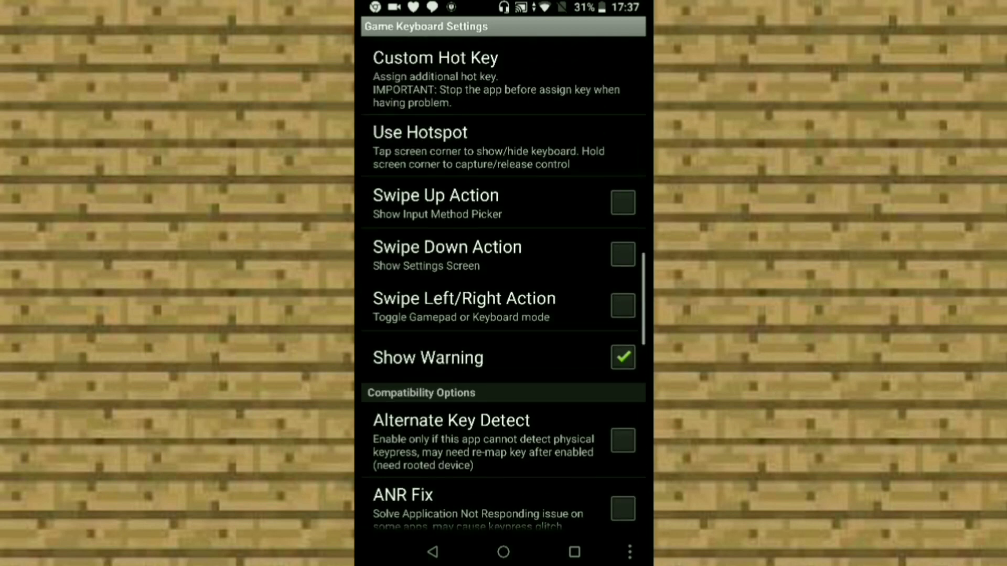
left_click(622, 358)
scroll(504, 283, "down", 1)
scroll(504, 283, "down", 2)
left_click(622, 204)
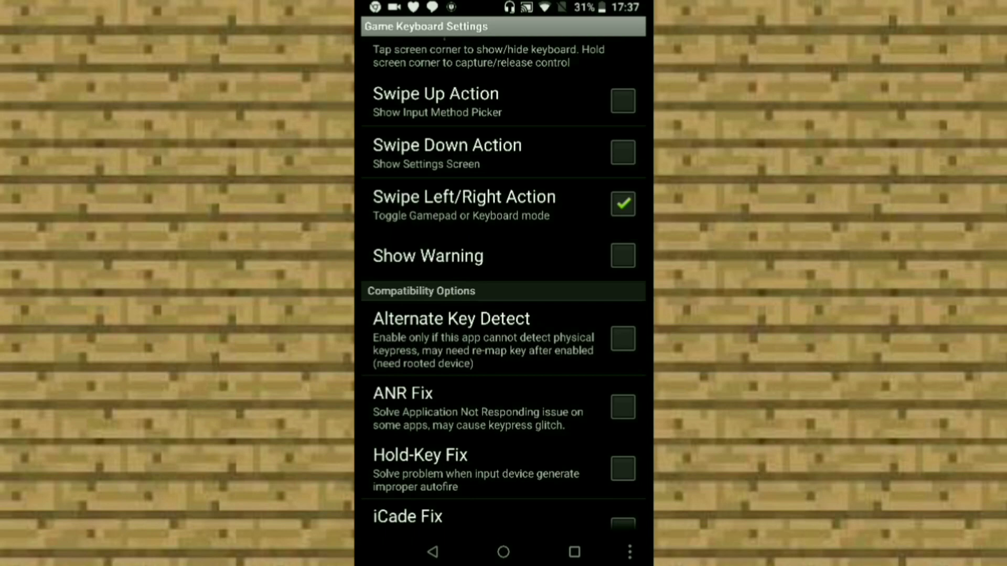
scroll(503, 283, "down", 1)
scroll(504, 284, "down", 3)
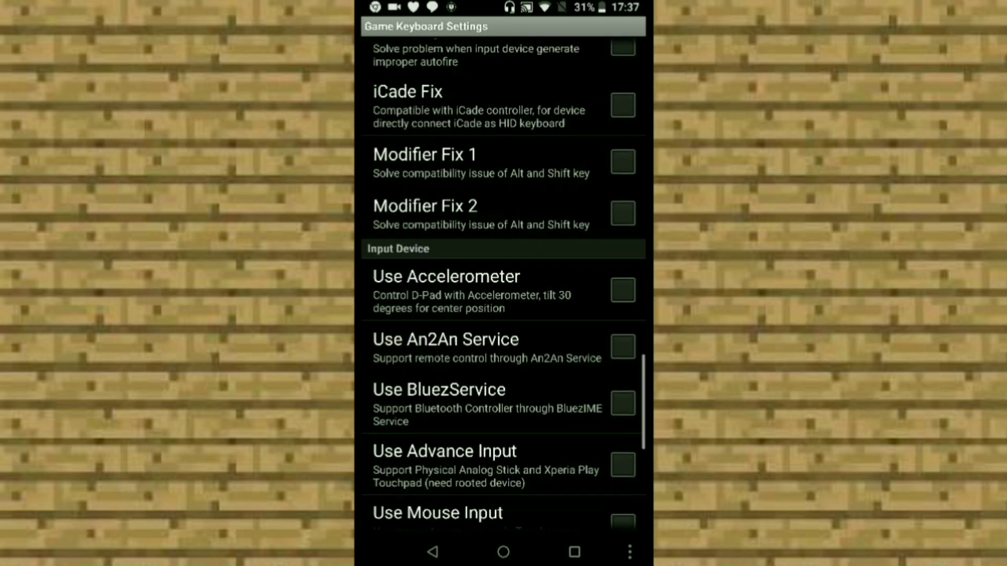
scroll(504, 283, "down", 3)
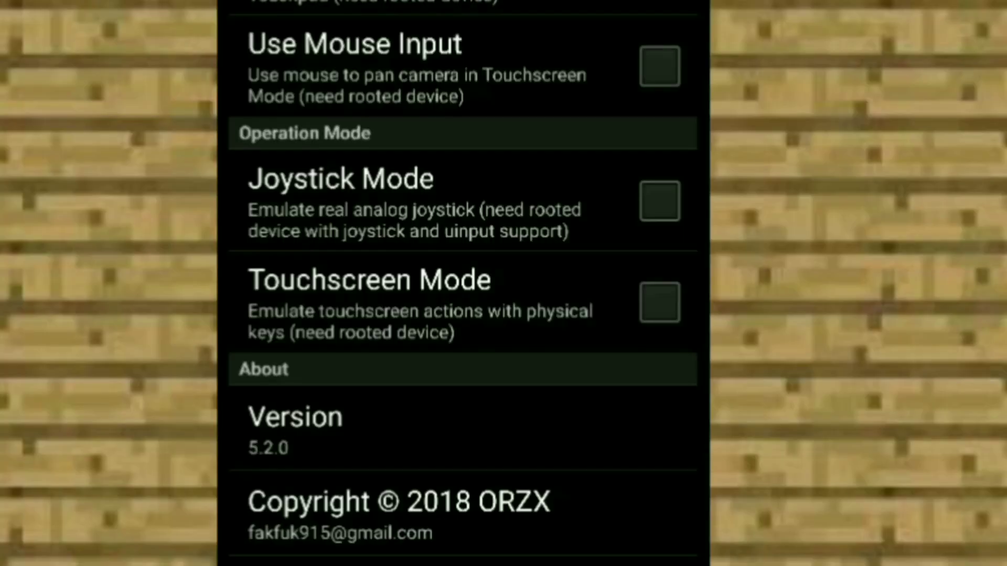
left_click(472, 323)
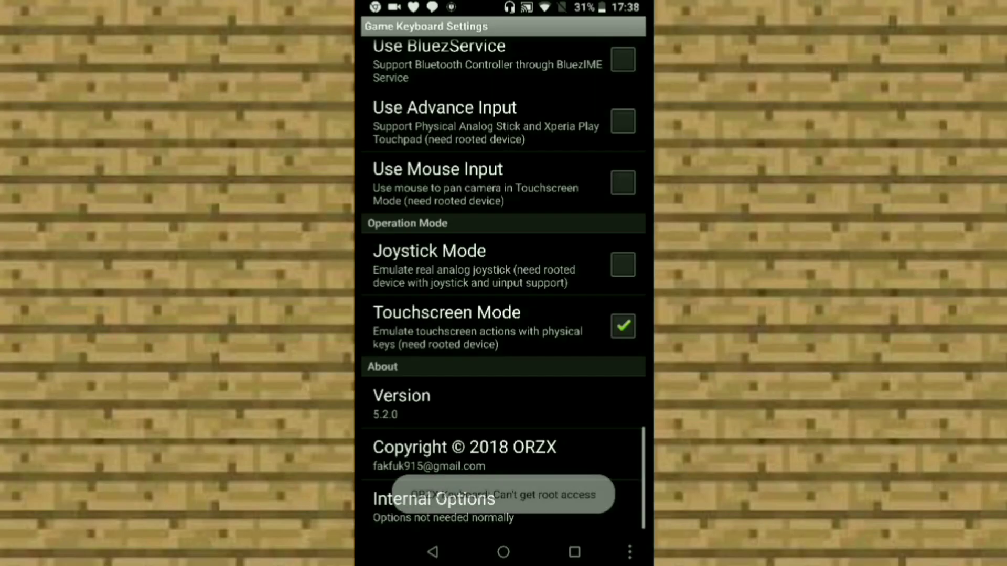
scroll(504, 283, "up", 5)
scroll(504, 284, "up", 3)
Try a touch on the touch emulation screen, then reopen it for editing
left_click(433, 553)
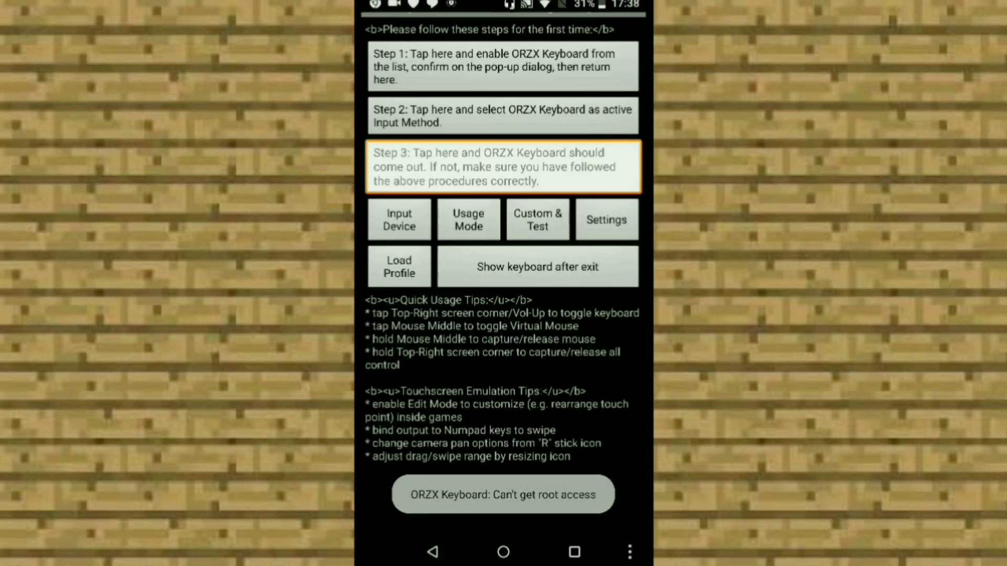
left_click(504, 167)
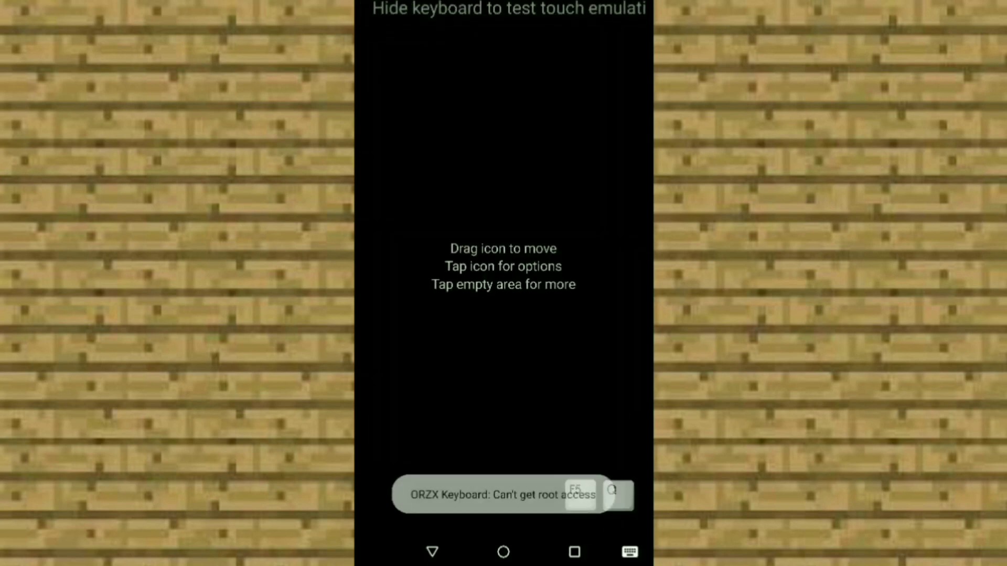
left_click(433, 552)
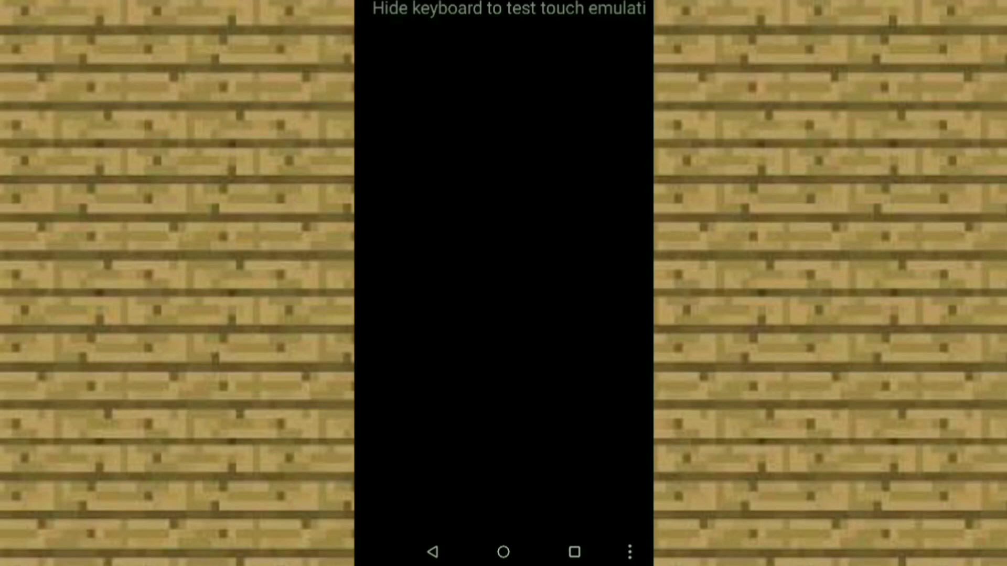
left_click(582, 231)
left_click(433, 553)
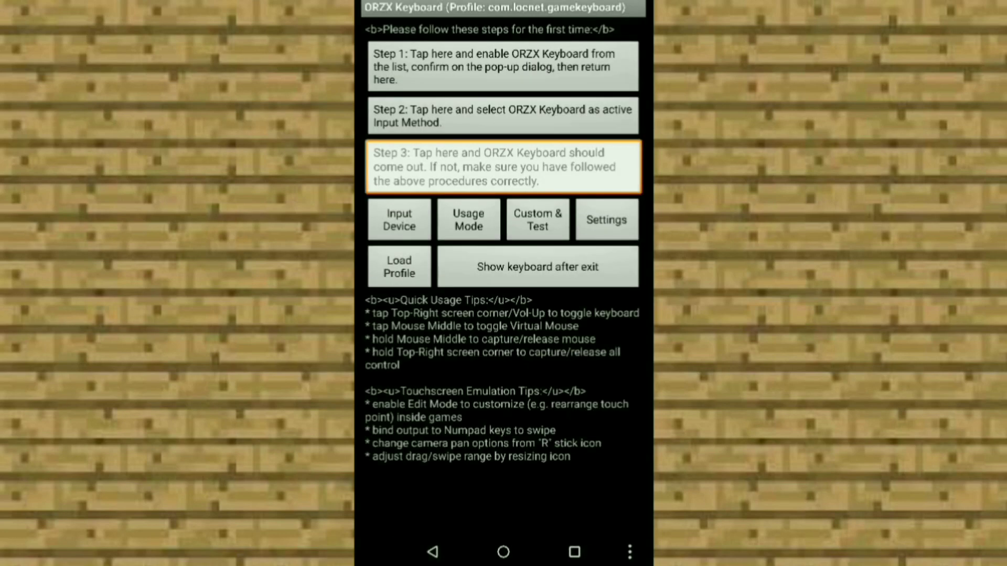
left_click(538, 221)
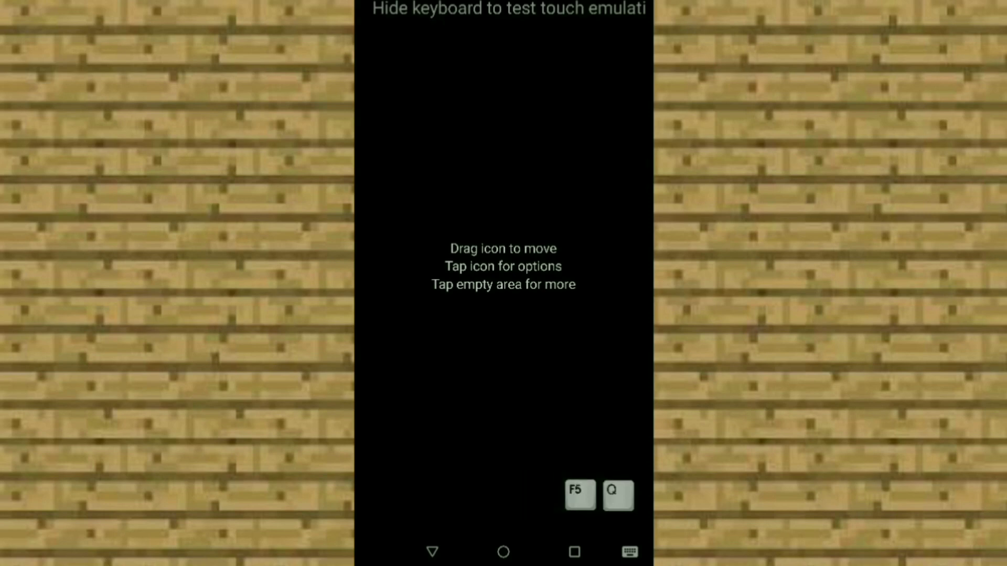
Nudge the F5 button and reassign the Q button's output key
mouse_move(580, 495)
left_mouse_down()
mouse_move(583, 503)
mouse_move(568, 494)
left_mouse_up()
left_click(570, 494)
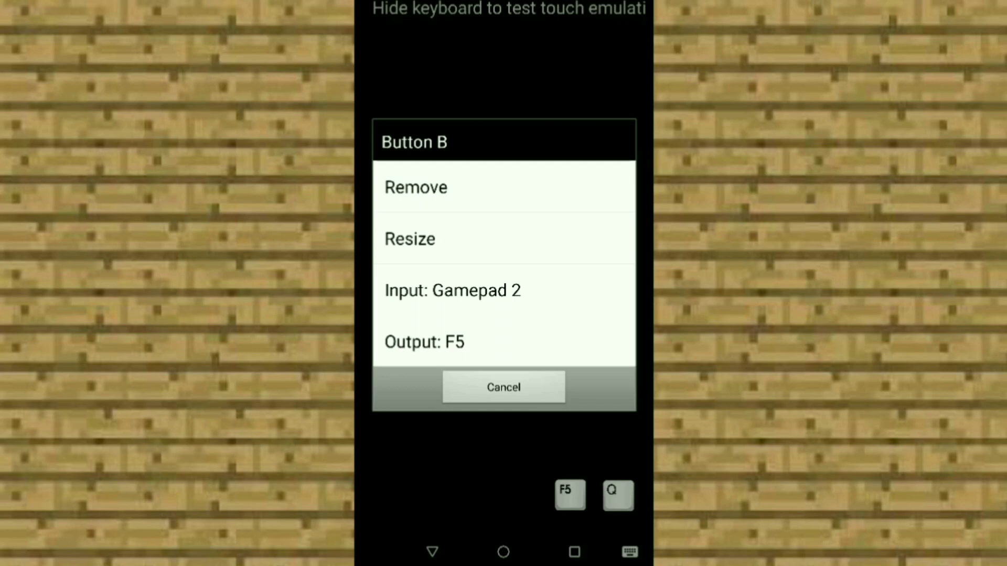
left_click(503, 387)
left_click_drag(570, 495, 580, 495)
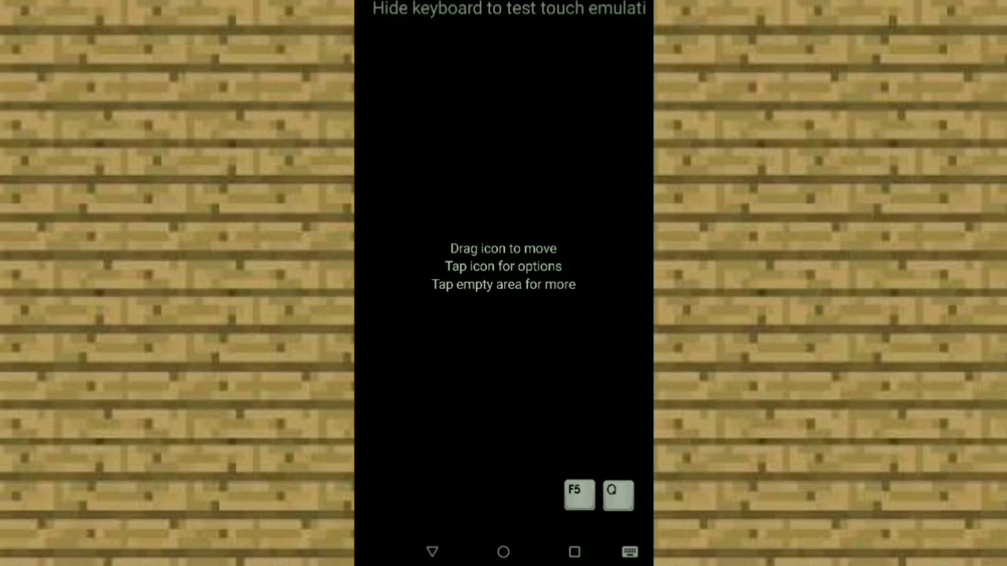
left_click(617, 494)
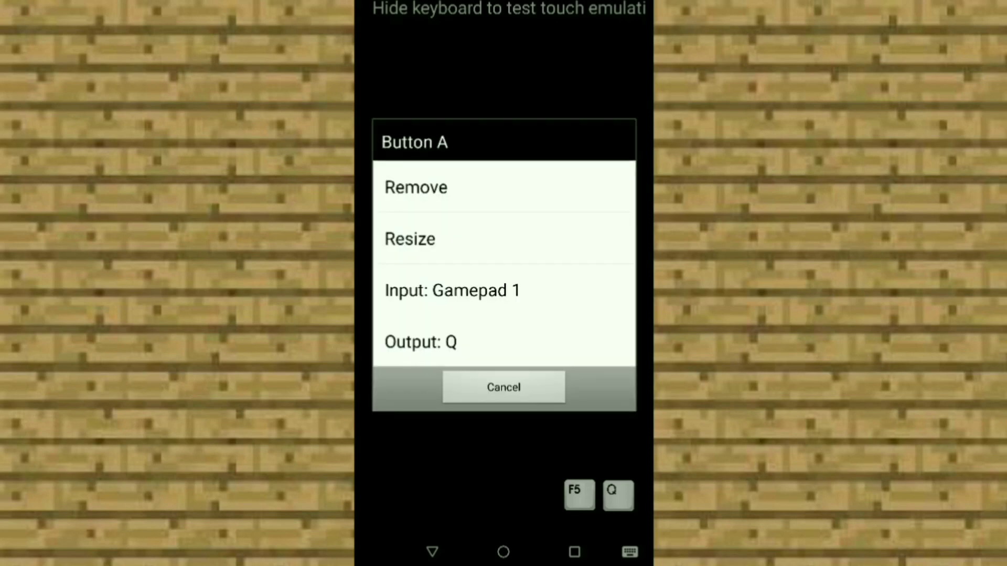
left_click(420, 341)
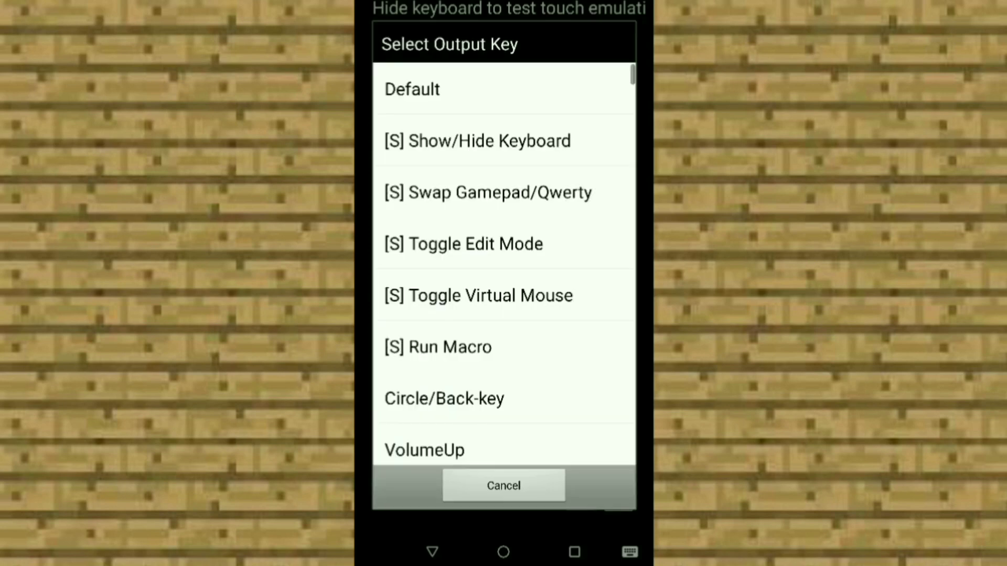
scroll(503, 276, "down", 5)
scroll(504, 275, "down", 10)
scroll(504, 275, "down", 5)
left_click(503, 486)
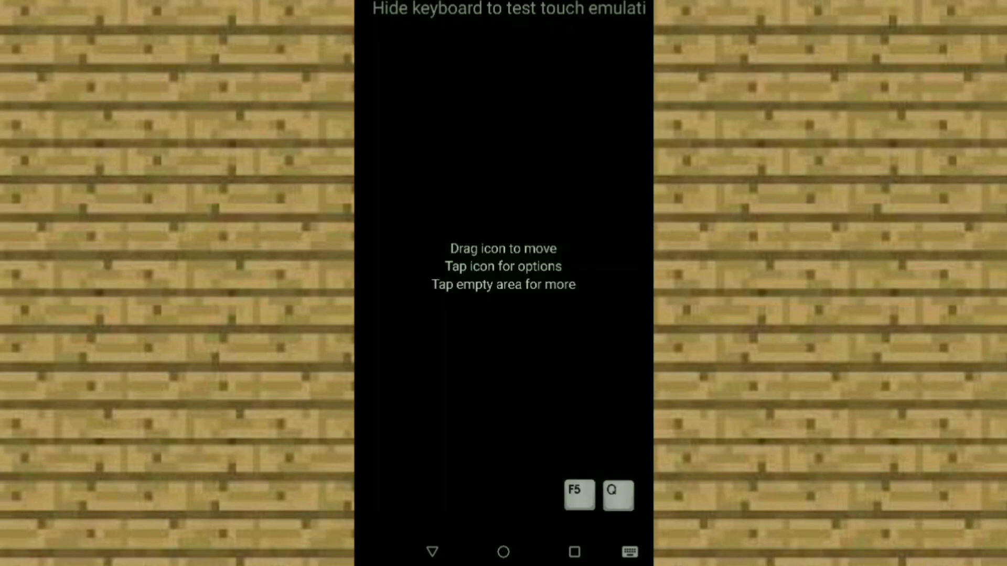
Move the F5 button up-left, then back down right beside the Q button
left_click(580, 495)
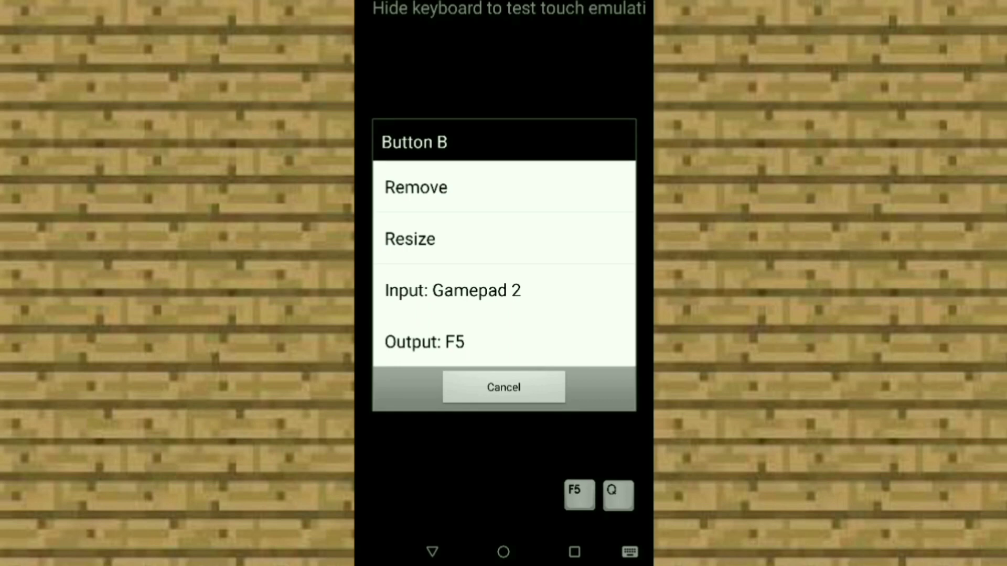
left_click(504, 387)
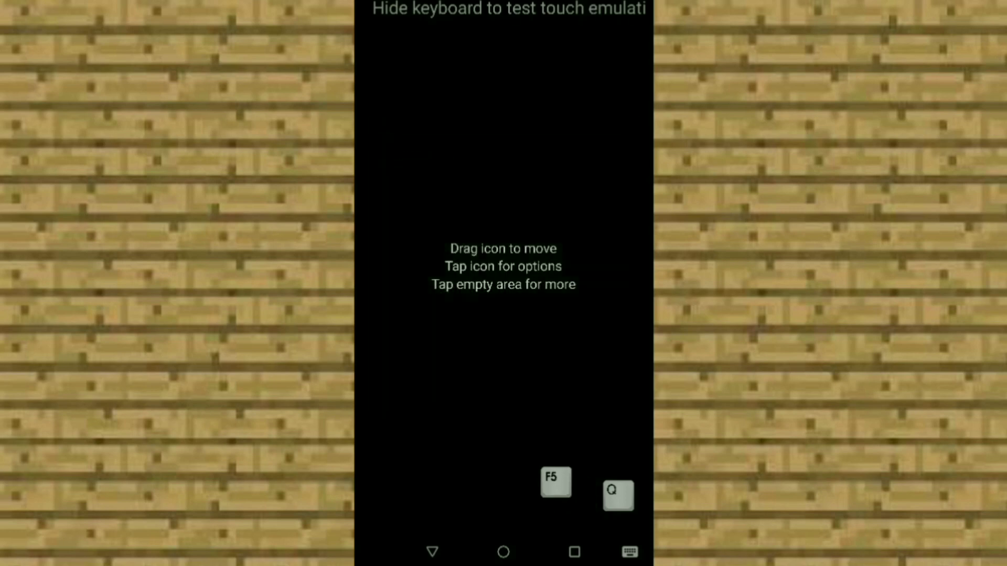
left_click_drag(579, 494, 538, 448)
left_click(538, 449)
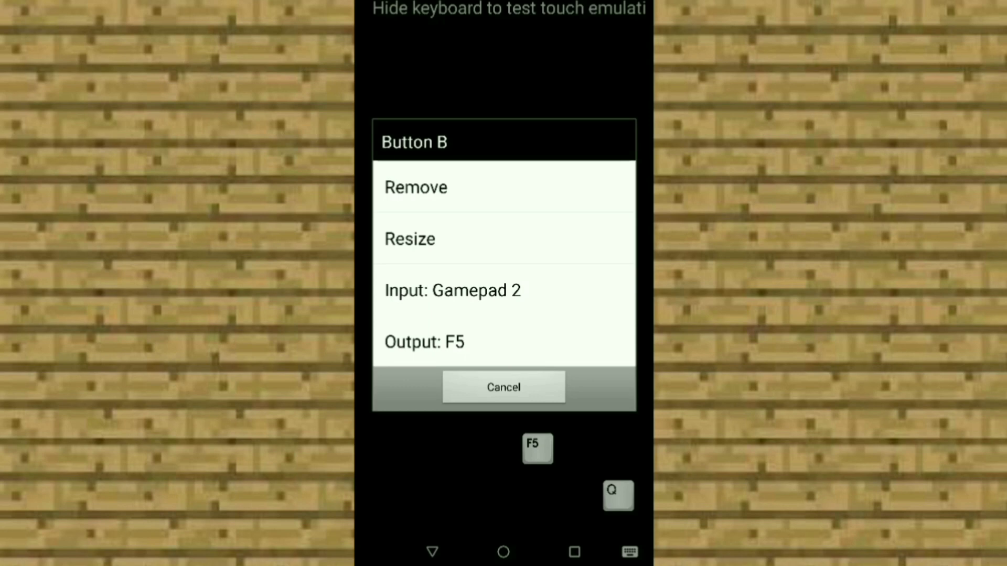
left_click(504, 387)
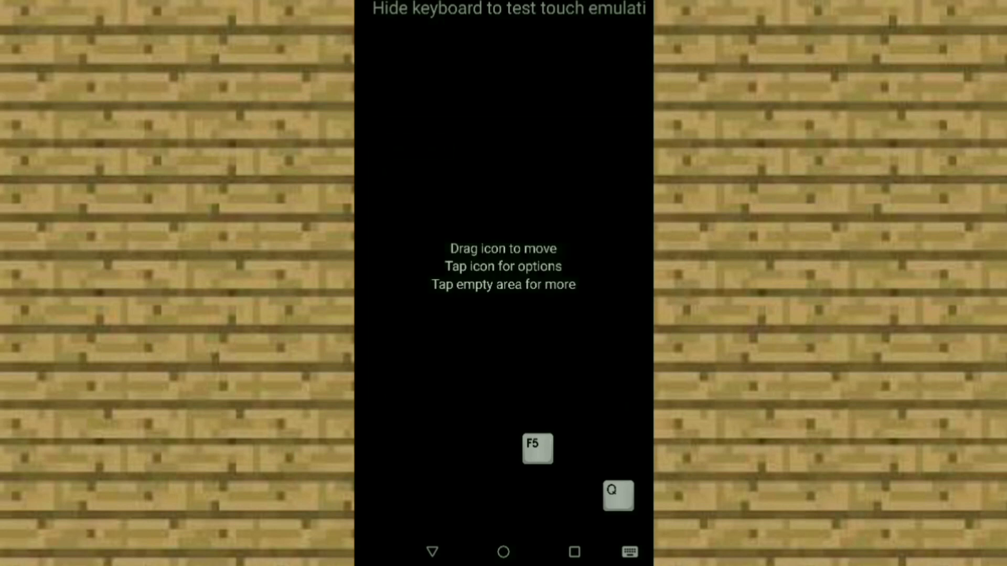
mouse_move(538, 449)
left_mouse_down()
mouse_move(556, 484)
mouse_move(582, 497)
left_mouse_up()
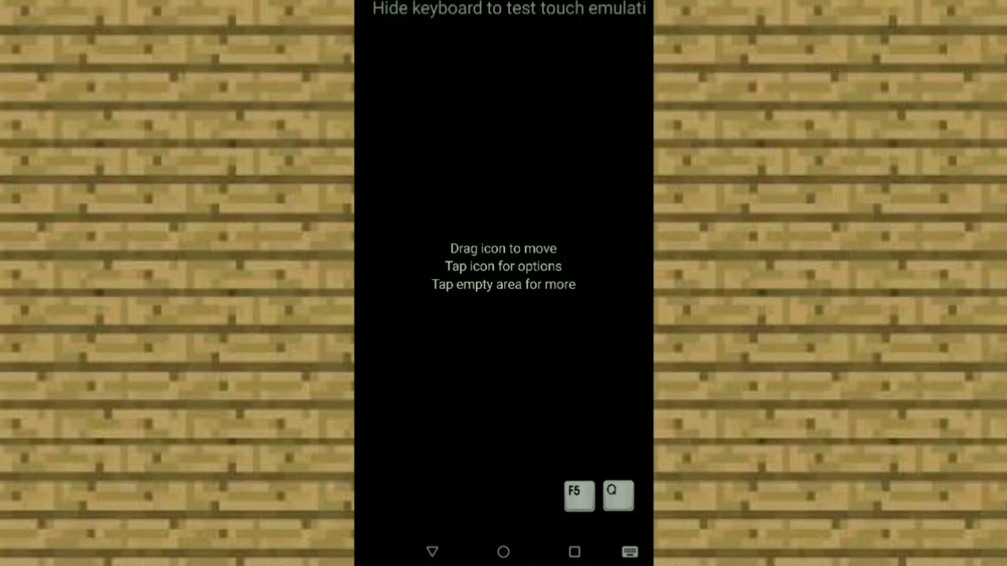
left_click_drag(582, 495, 583, 496)
Uncheck Edit Mode under Usage Mode, keeping Emulate Touchscreen, and check the Input Device list
left_click(432, 551)
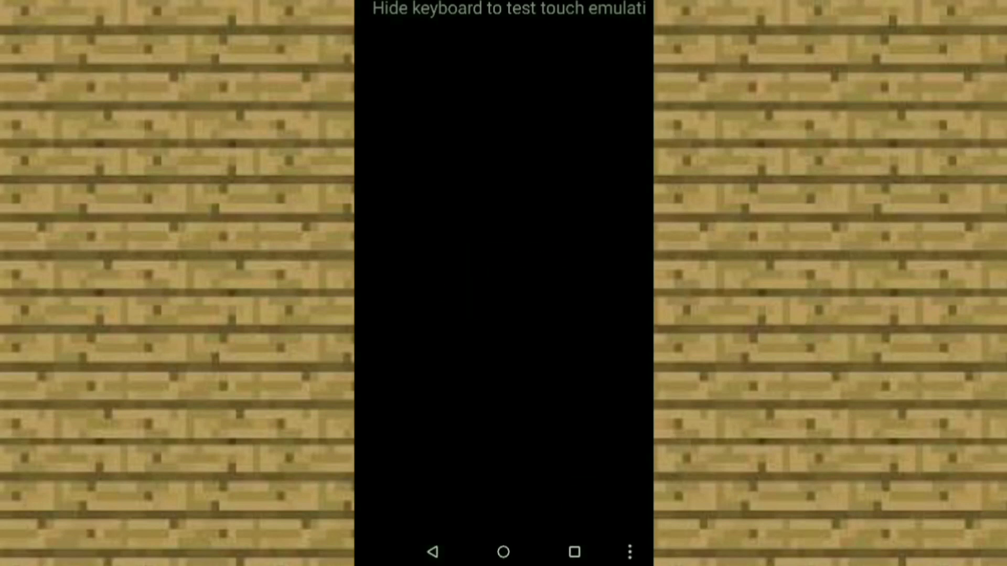
left_click(433, 551)
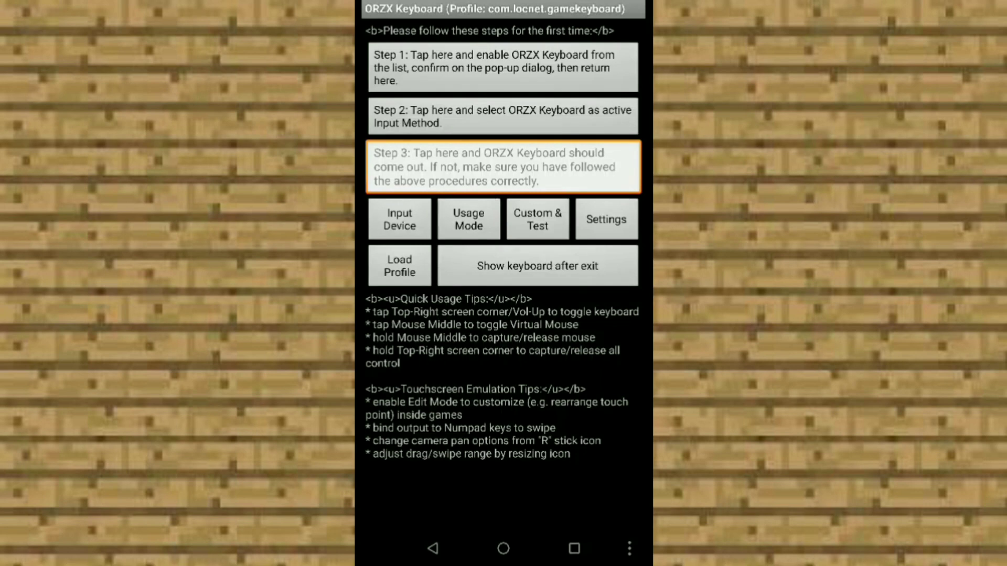
left_click(468, 219)
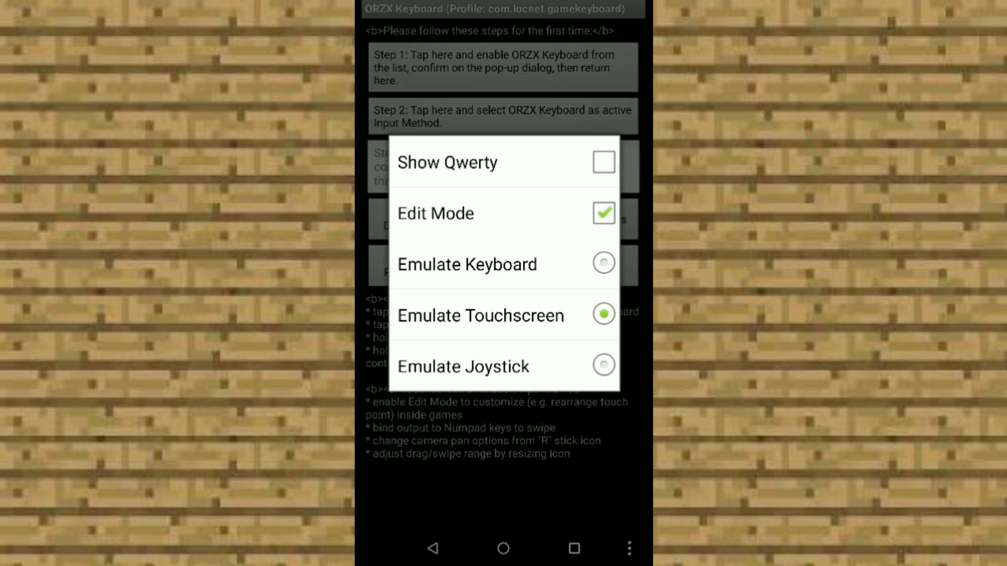
left_click(603, 213)
left_click(468, 219)
left_click(504, 162)
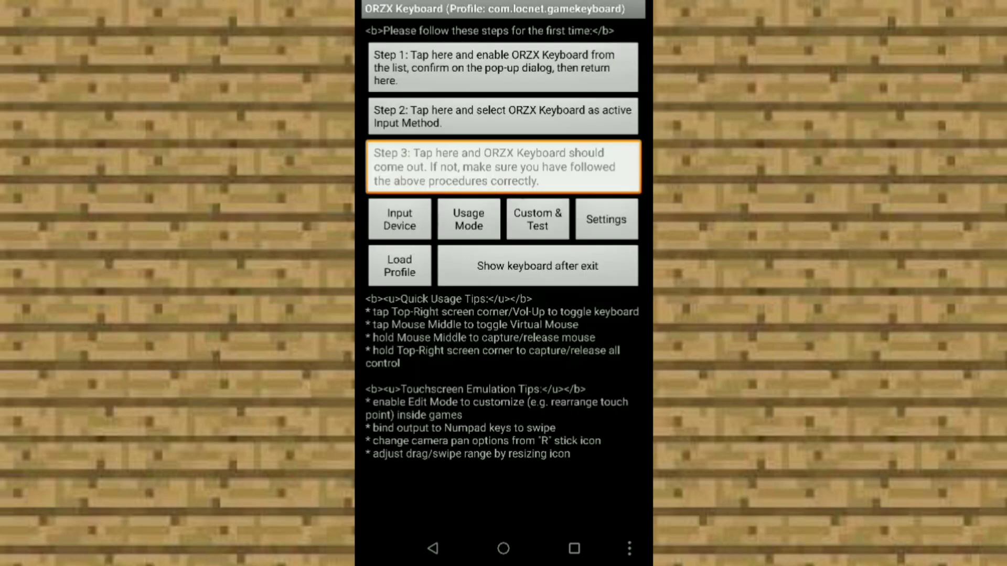
left_click(400, 220)
key("Escape")
Resume Minecraft from Recents and summon the ORZX gamepad overlay with Volume Up
left_click(575, 549)
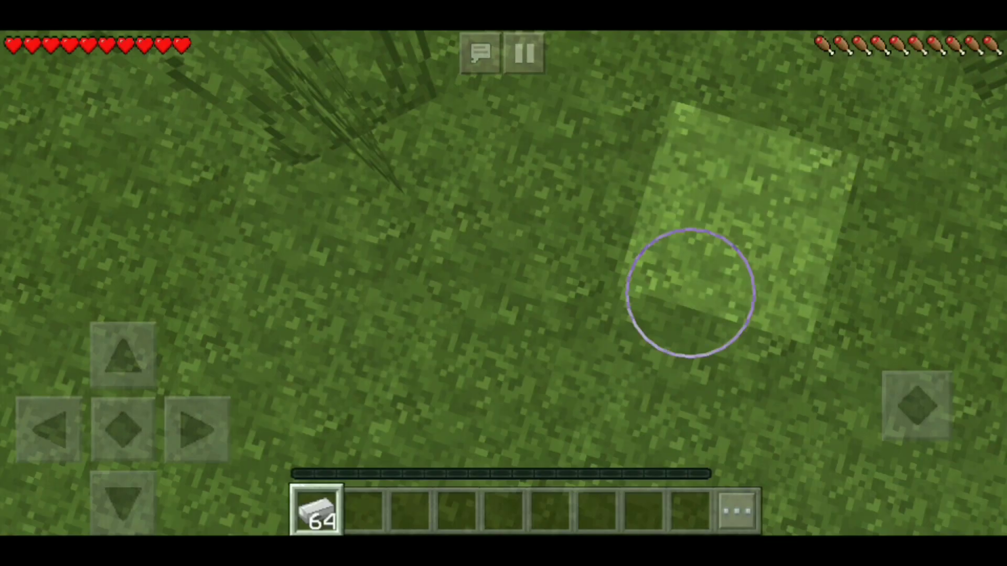
mouse_move(690, 308)
left_mouse_down()
mouse_move(917, 226)
mouse_move(871, 206)
mouse_move(802, 259)
left_mouse_up()
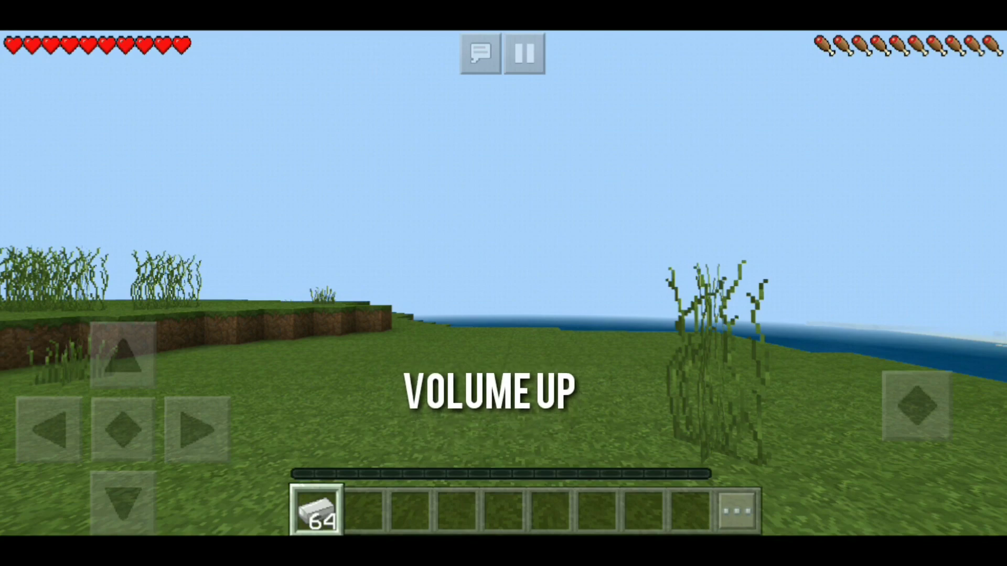
key("XF86AudioRaiseVolume")
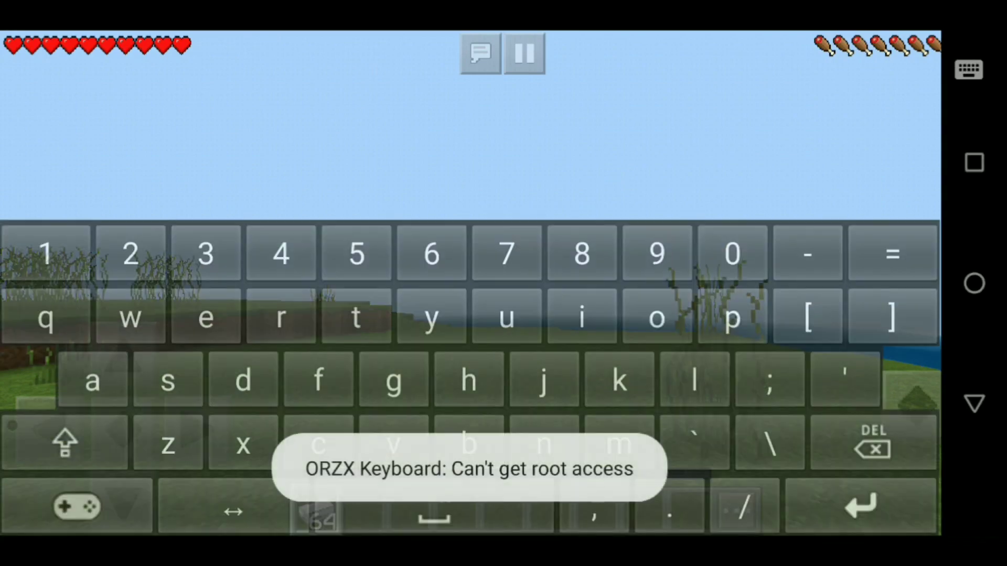
left_click(77, 507)
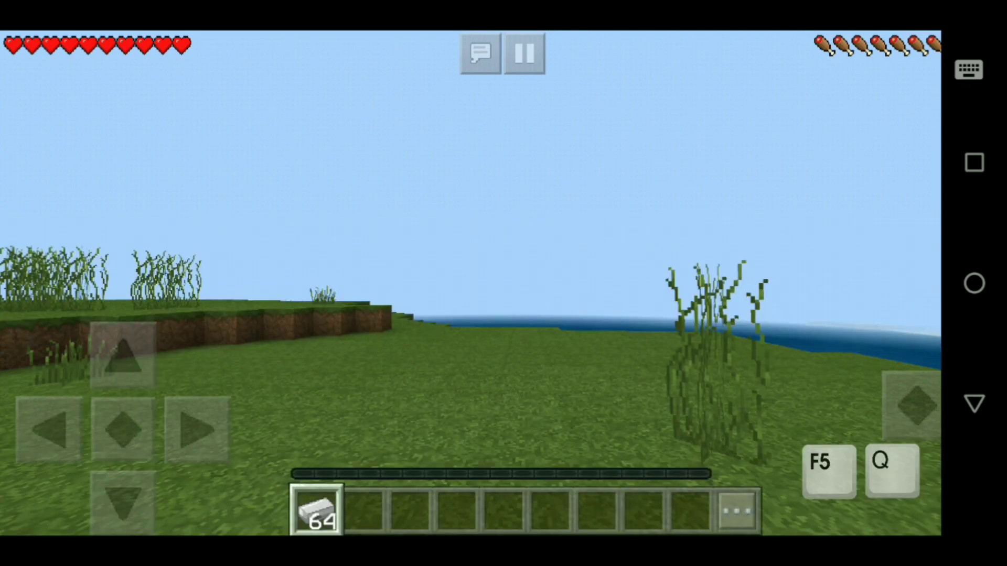
Switch to third-person view with the F5 button, then walk toward the ocean
key("F5")
key("F5")
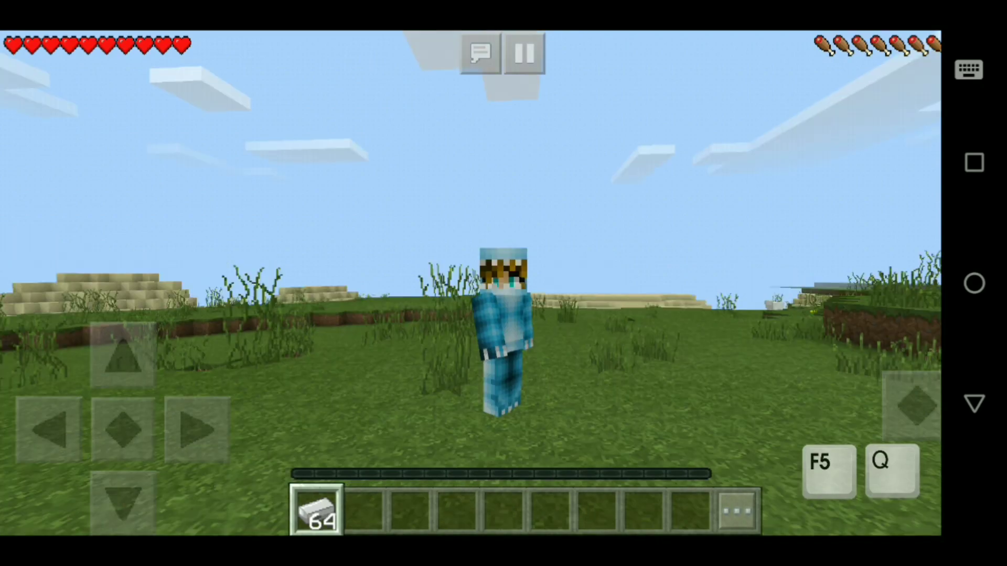
left_click_drag(708, 260, 782, 265)
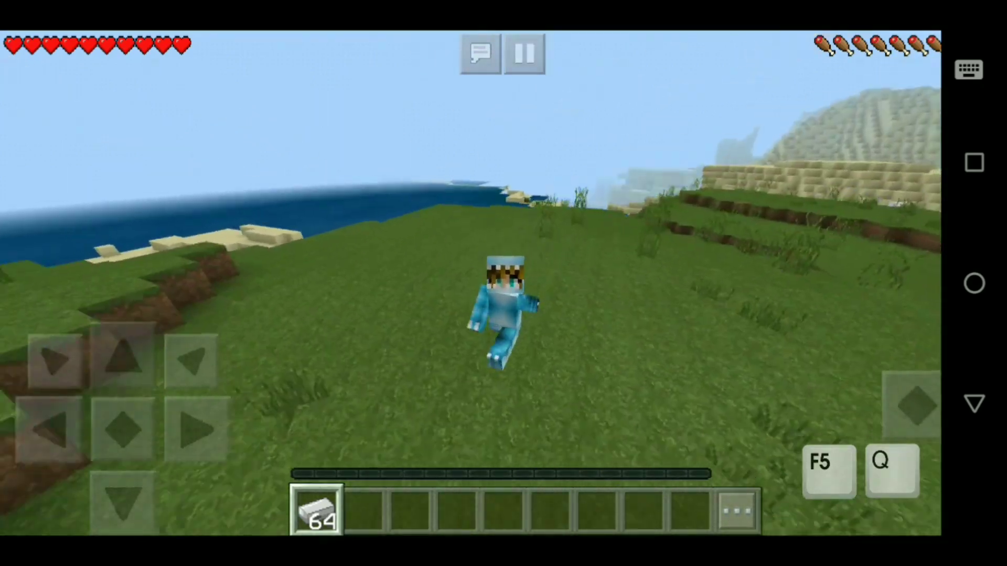
mouse_move(834, 283)
left_mouse_down()
mouse_move(889, 299)
mouse_move(832, 285)
mouse_move(921, 255)
mouse_move(870, 310)
left_mouse_up()
left_click(122, 358)
left_click_drag(813, 236, 759, 331)
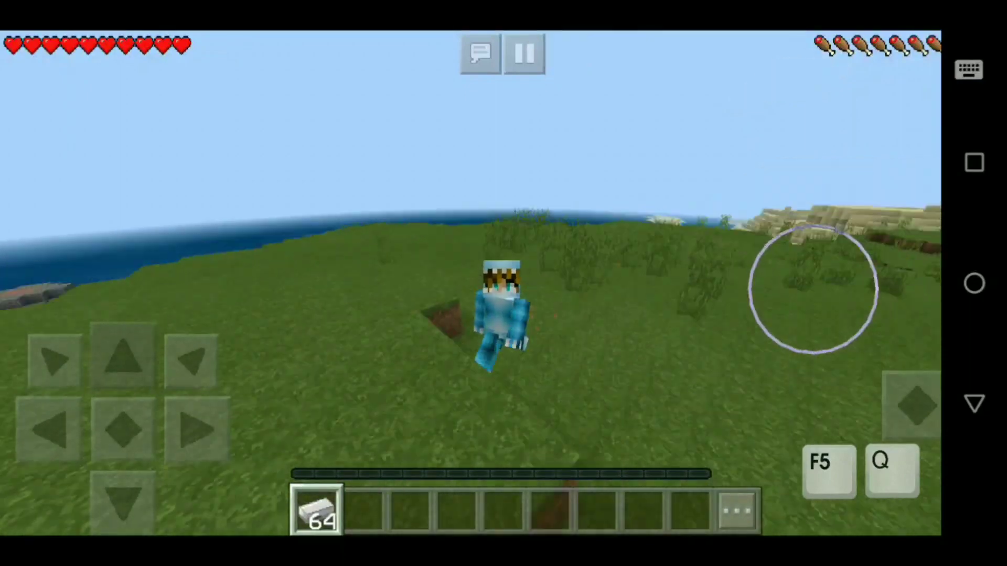
mouse_move(798, 288)
left_mouse_down()
mouse_move(740, 291)
mouse_move(755, 330)
left_mouse_up()
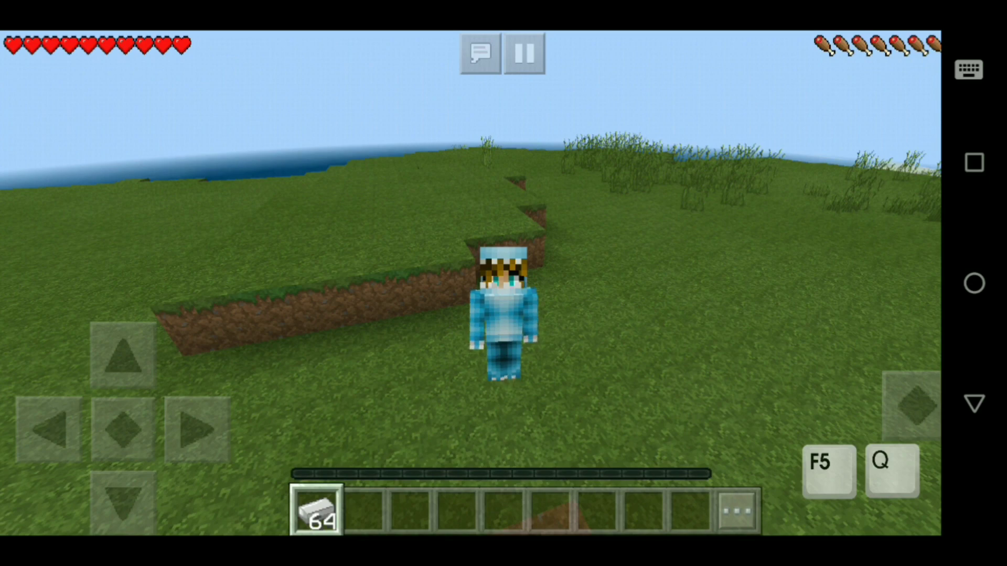
left_click_drag(787, 268, 782, 292)
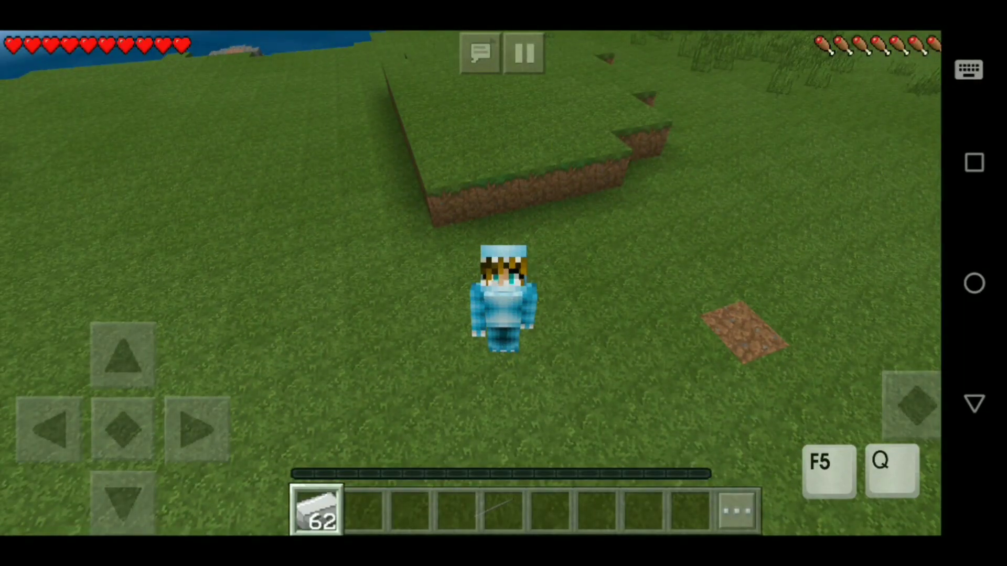
Drop iron ingots with the Q button and walk forward to collect some
mouse_move(764, 236)
left_mouse_down()
mouse_move(784, 286)
mouse_move(737, 305)
mouse_move(892, 461)
mouse_move(876, 461)
left_mouse_up()
left_click(877, 461)
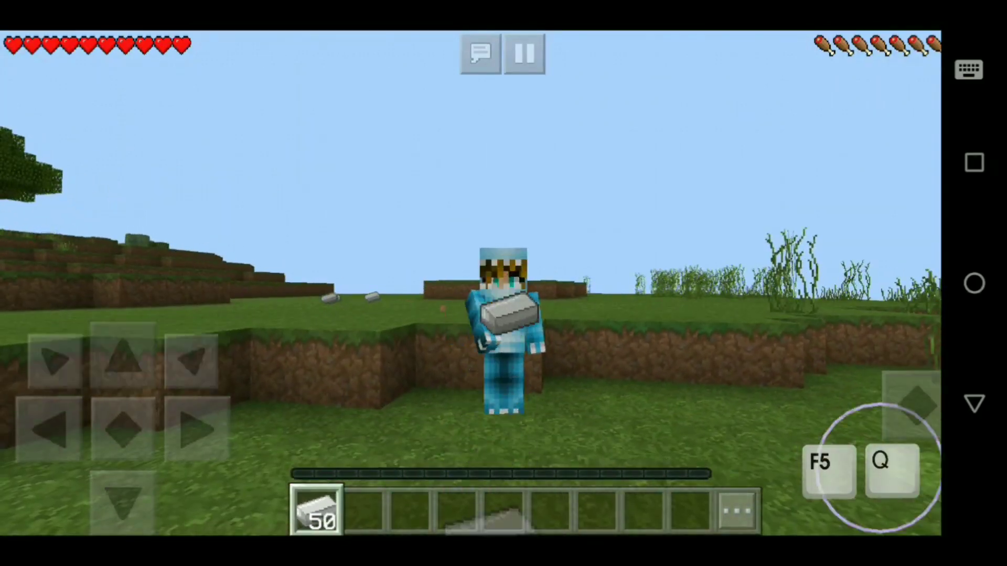
left_click(877, 461)
left_click_drag(122, 354, 122, 354)
left_click_drag(865, 449, 881, 464)
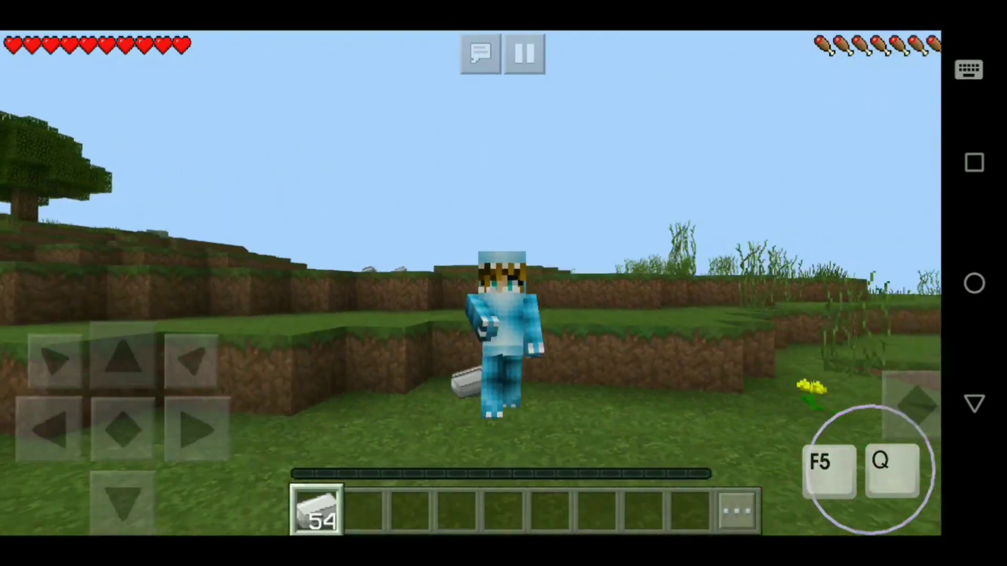
left_click(879, 464)
left_click(879, 463)
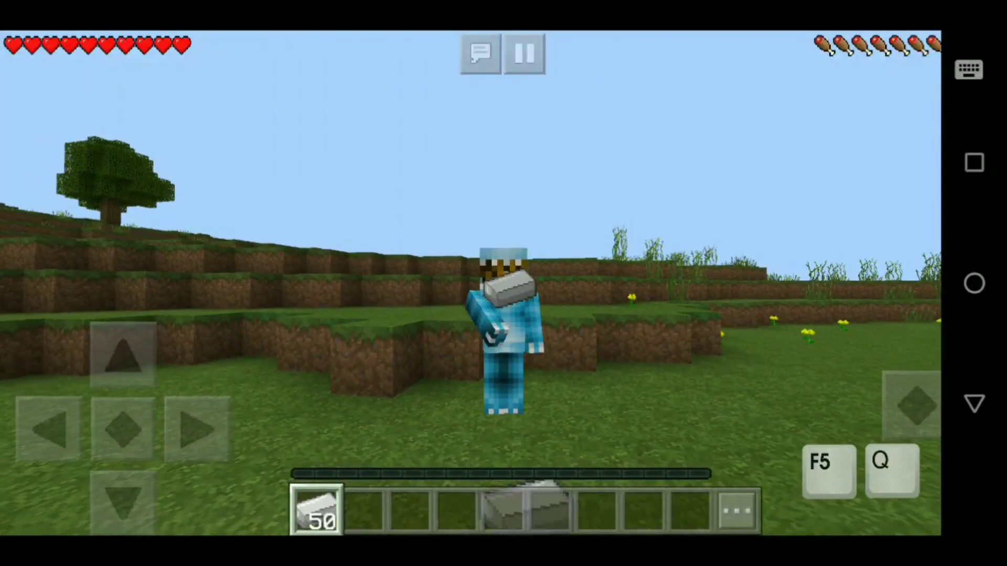
left_click(880, 463)
left_click(880, 463)
left_click(880, 463)
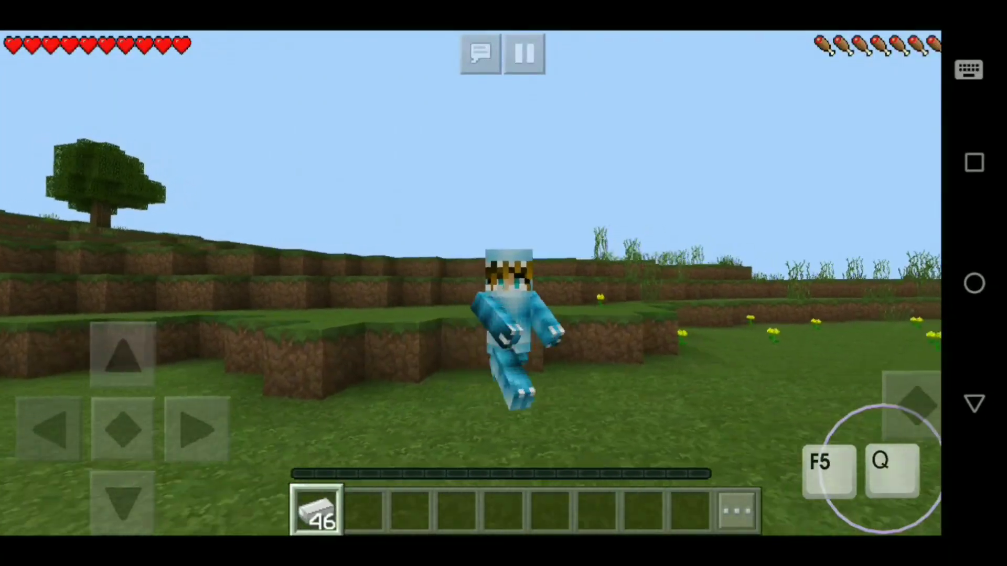
Roam past the sand and grassy hills toward the ocean
left_click_drag(813, 275, 669, 271)
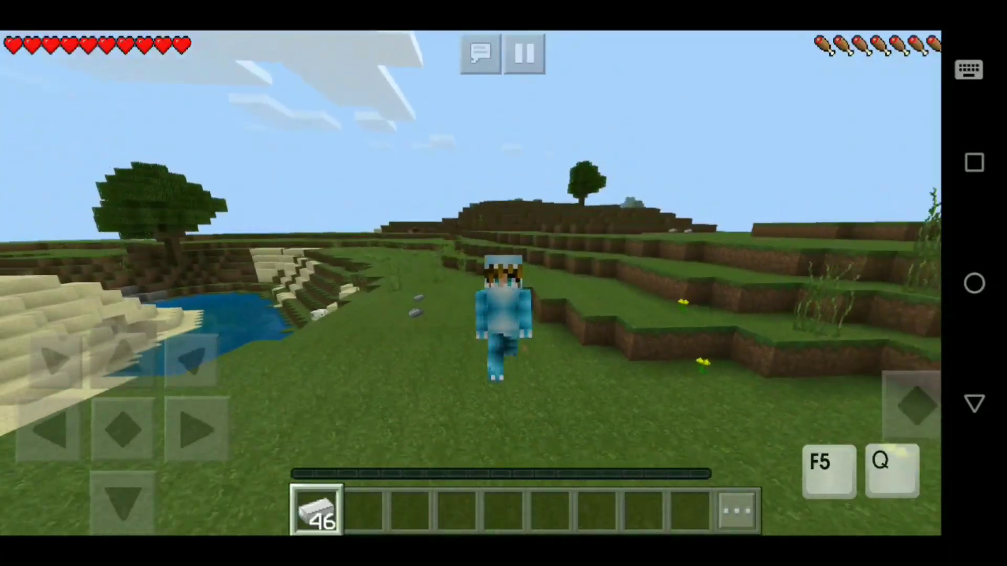
left_click_drag(864, 253, 708, 252)
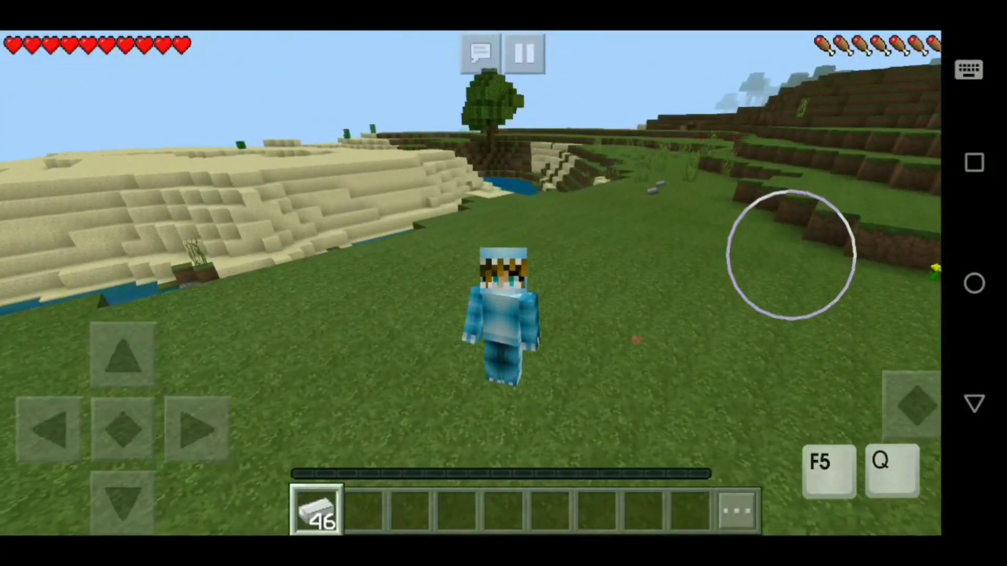
mouse_move(791, 252)
left_mouse_down()
mouse_move(881, 272)
mouse_move(706, 288)
mouse_move(778, 269)
left_mouse_up()
left_click(122, 354)
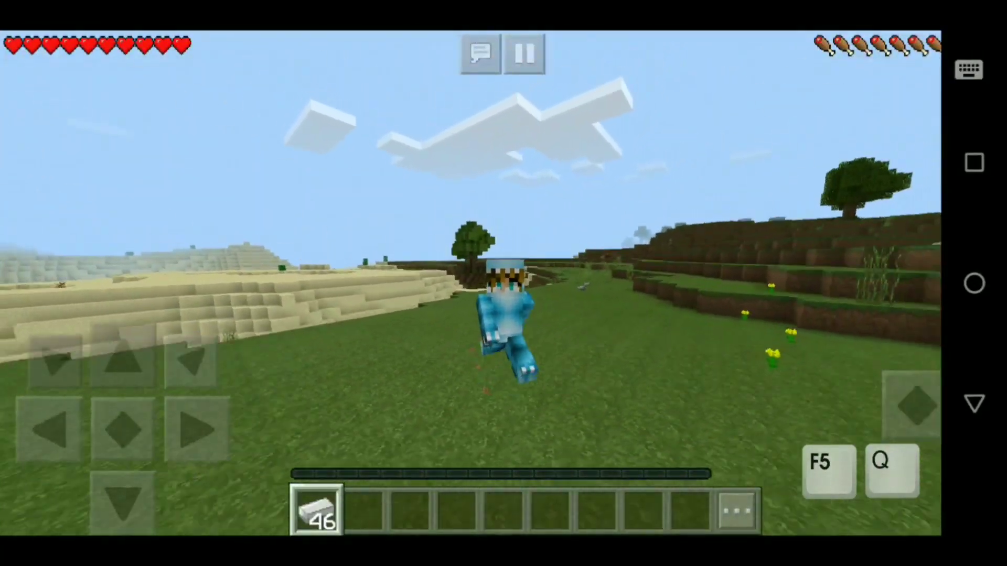
mouse_move(846, 338)
left_mouse_down()
mouse_move(846, 248)
mouse_move(846, 362)
left_mouse_up()
left_click_drag(795, 314, 792, 229)
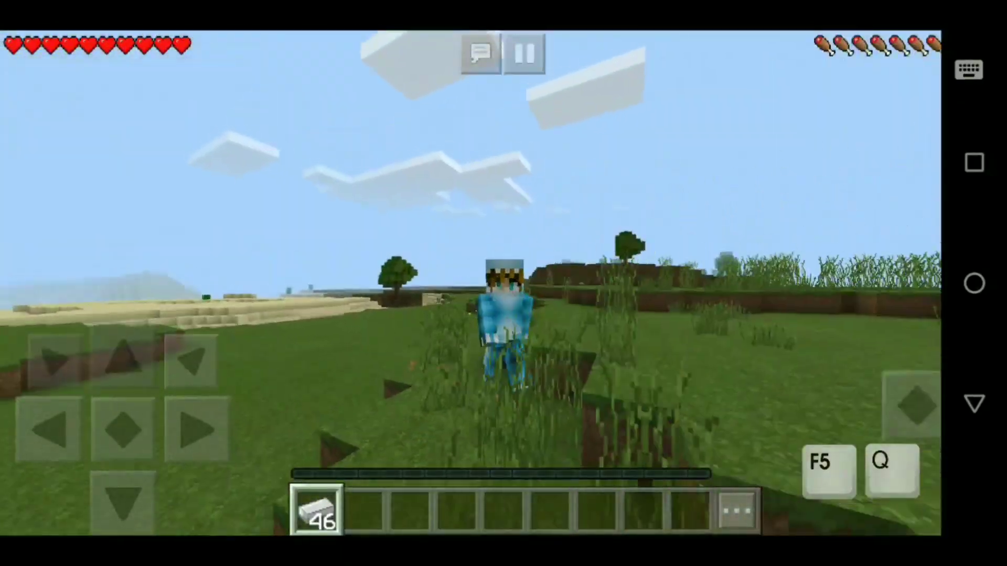
mouse_move(821, 281)
left_mouse_down()
mouse_move(790, 244)
mouse_move(811, 217)
mouse_move(854, 252)
mouse_move(799, 203)
left_mouse_up()
left_click(122, 355)
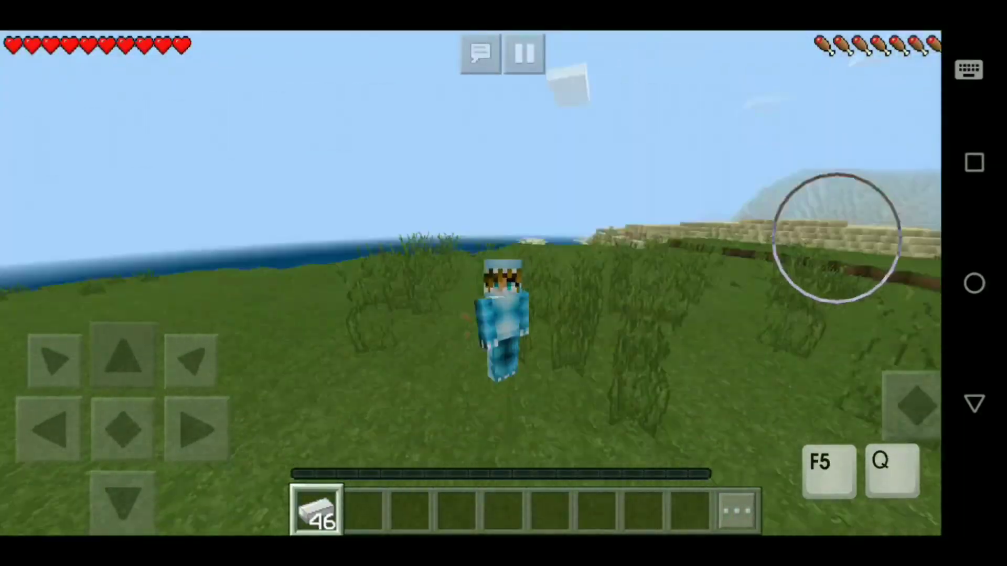